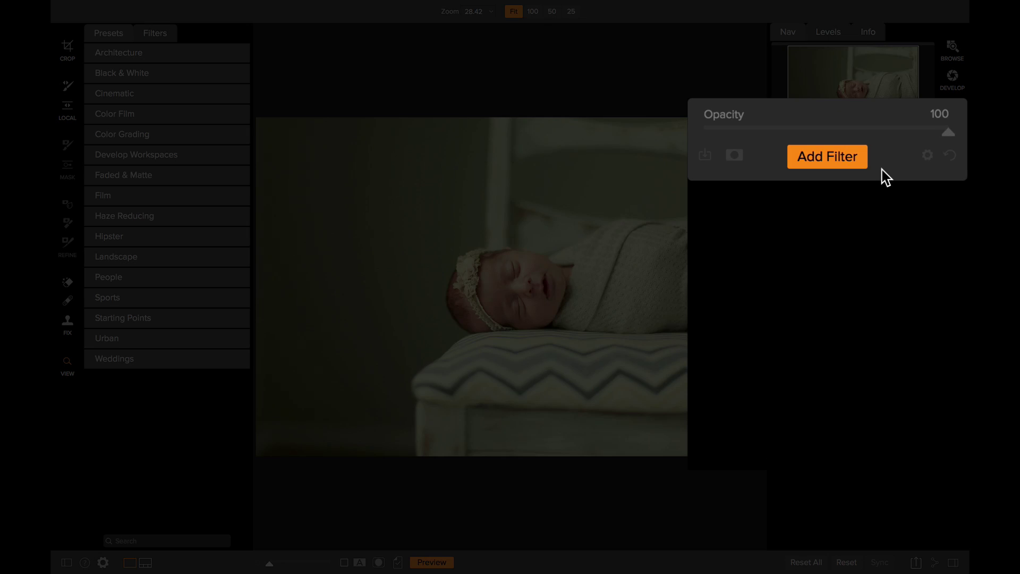
- Add a LUTs filter, which starts on the green Blues LUT from Color Pop
click(857, 162)
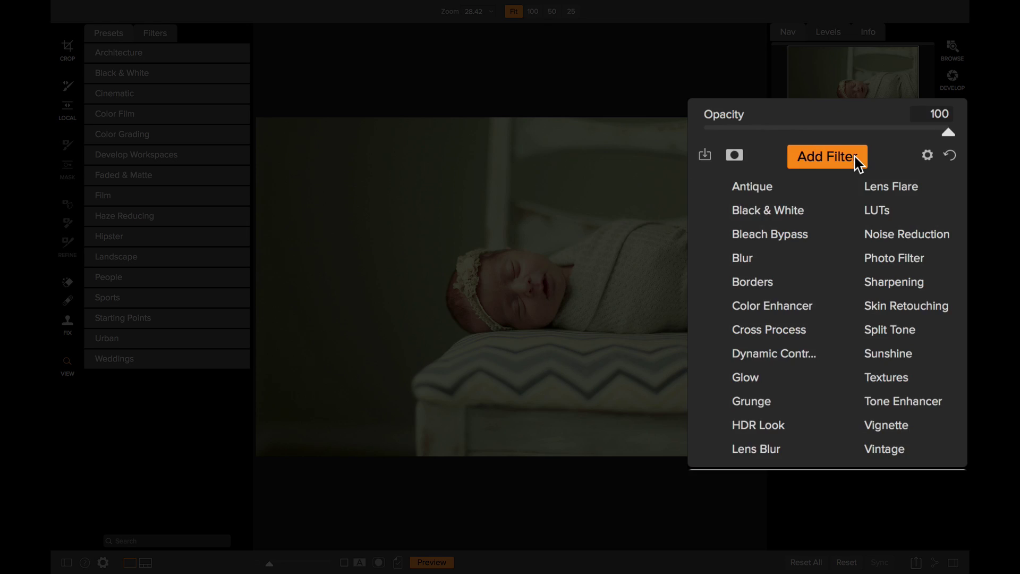
click(879, 210)
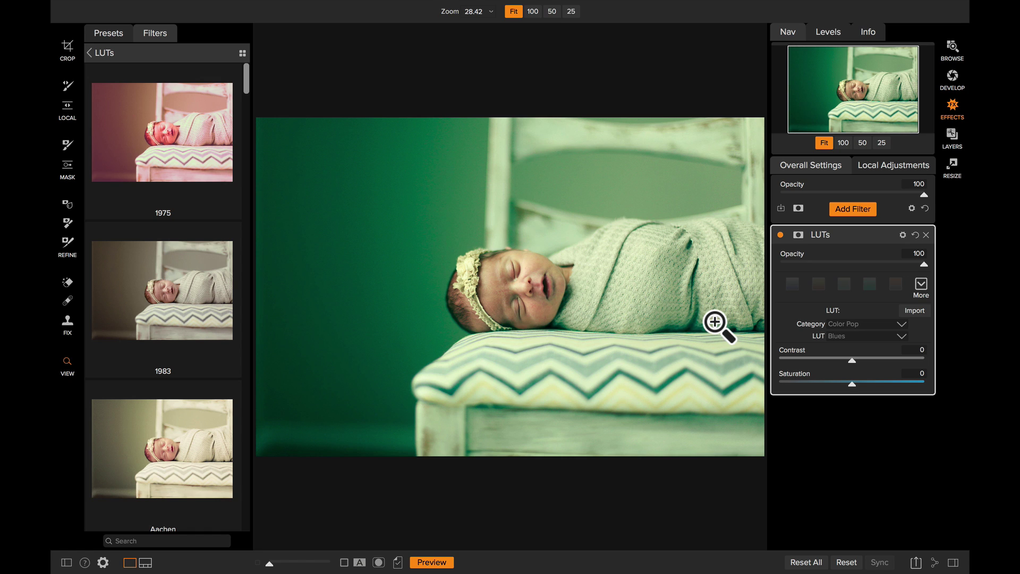
- Swap the LUT for 1983 from Vintage Matte, picked from the large preview grid
mouse_move(171, 87)
scroll(149, 92, down, 5)
scroll(149, 91, up, 5)
click(243, 55)
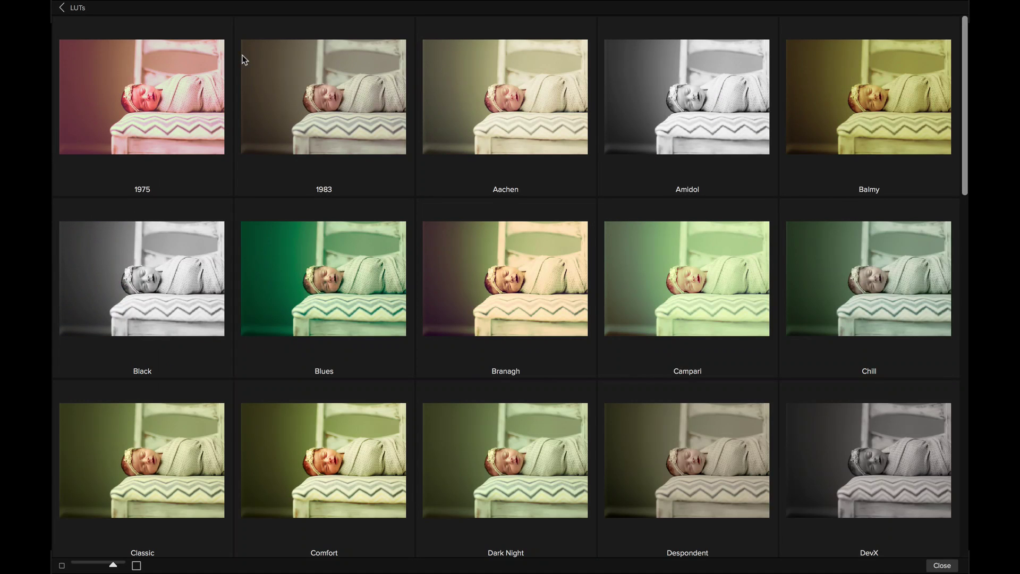
scroll(355, 114, down, 10)
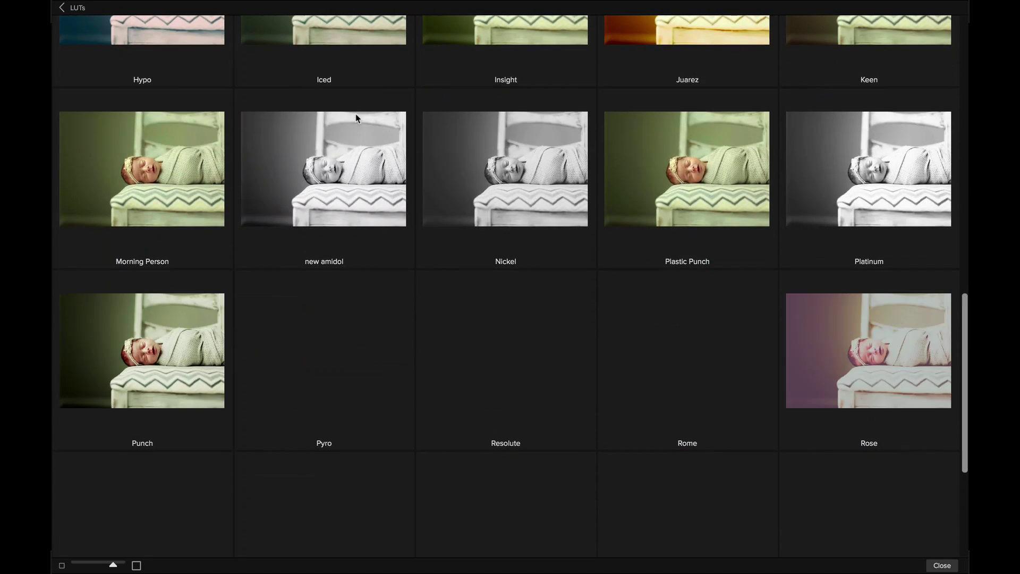
scroll(356, 118, up, 10)
click(311, 87)
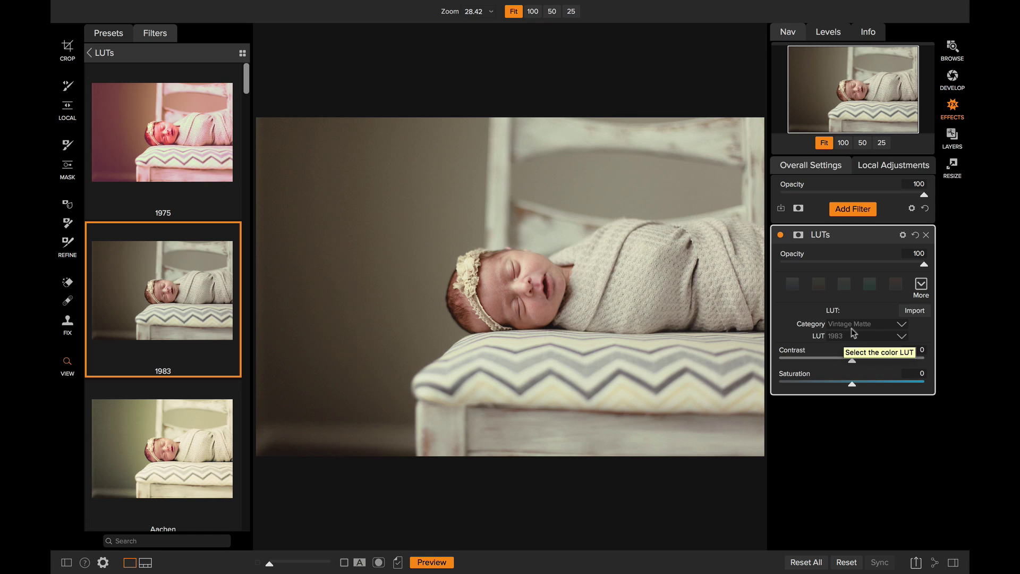
click(854, 326)
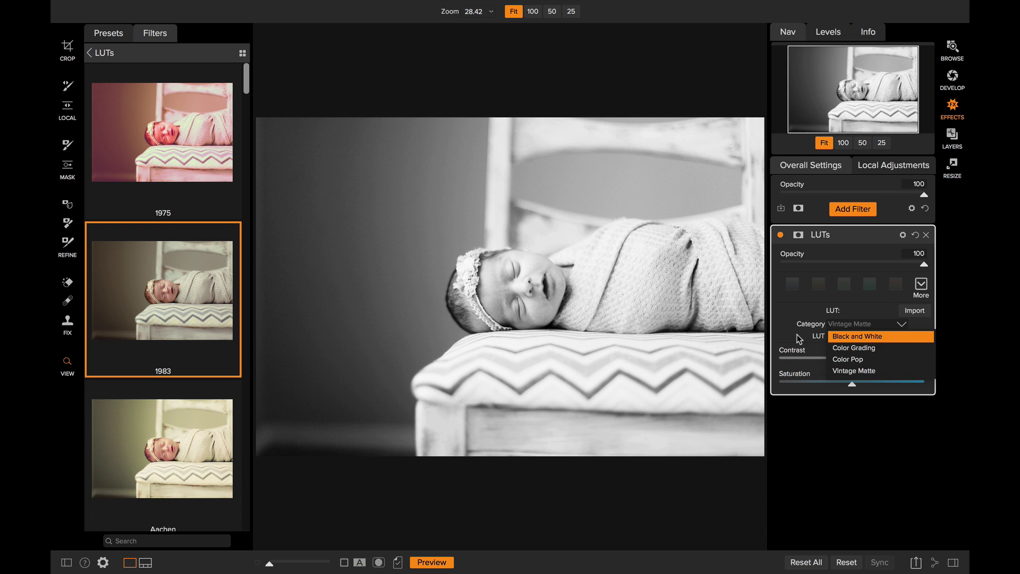
click(799, 338)
click(850, 336)
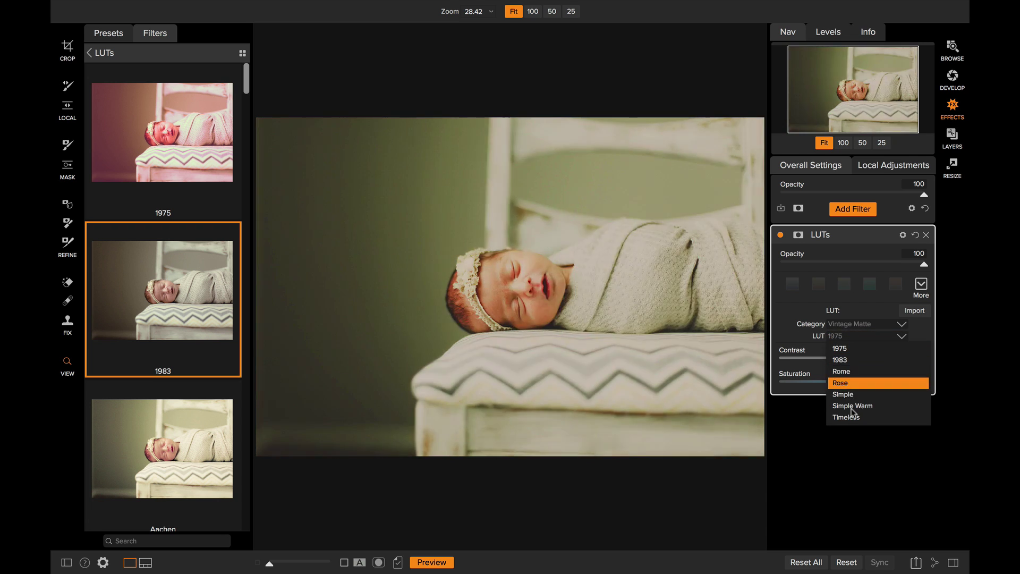
click(789, 329)
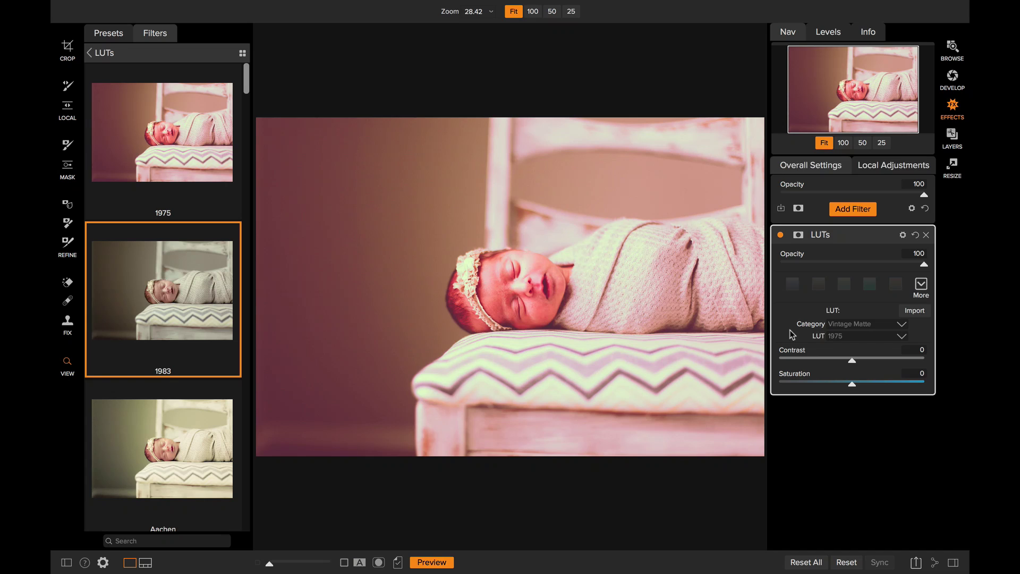
click(205, 262)
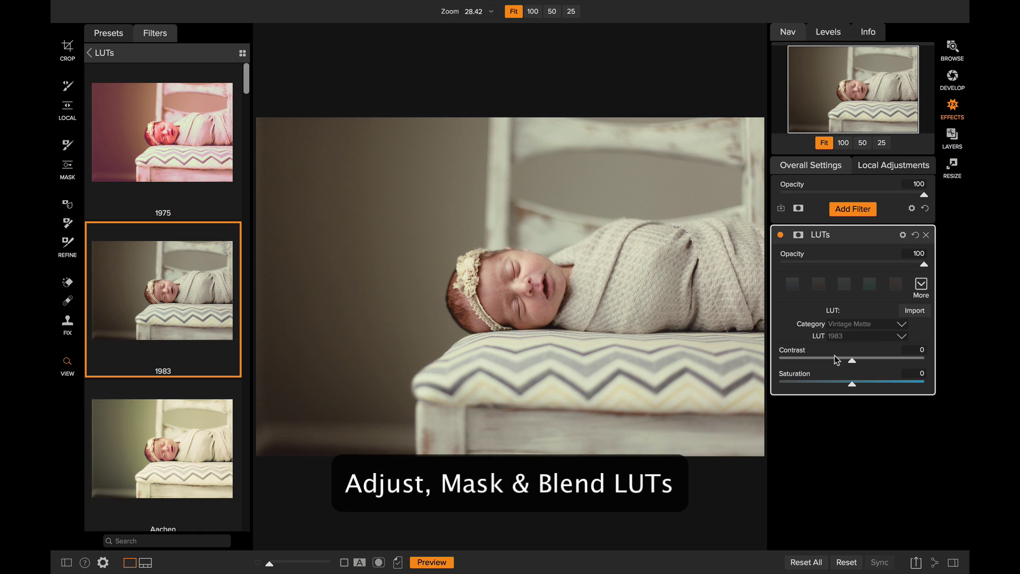
- Add a white mask to the LUTs filter, glancing at its blending options at 100 opacity
click(798, 235)
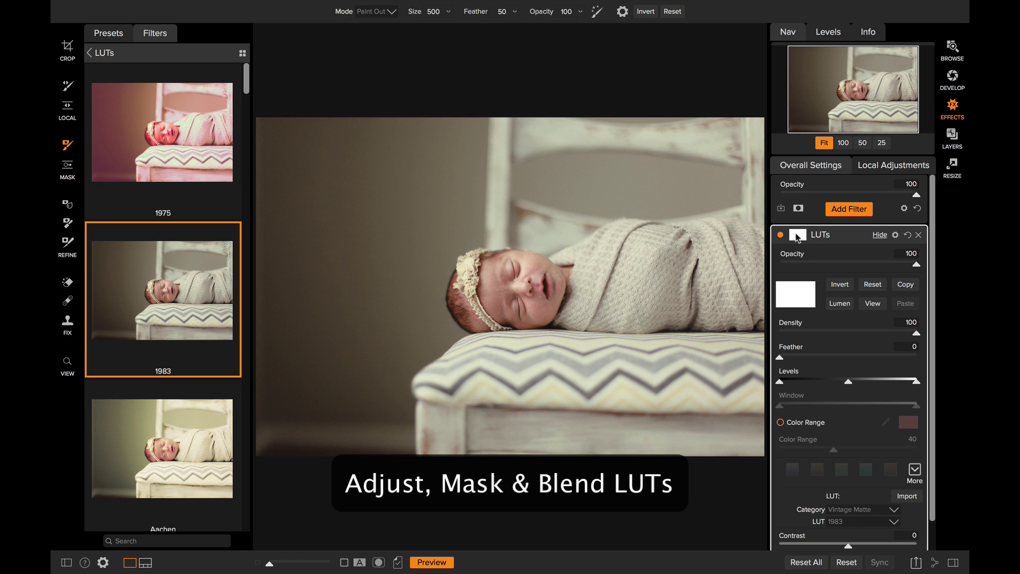
click(896, 235)
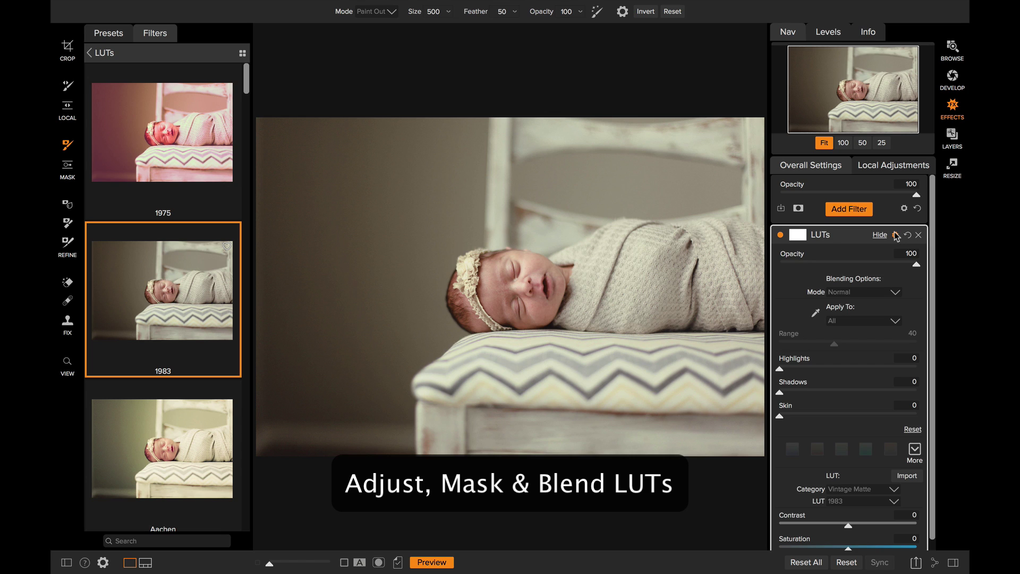
click(897, 235)
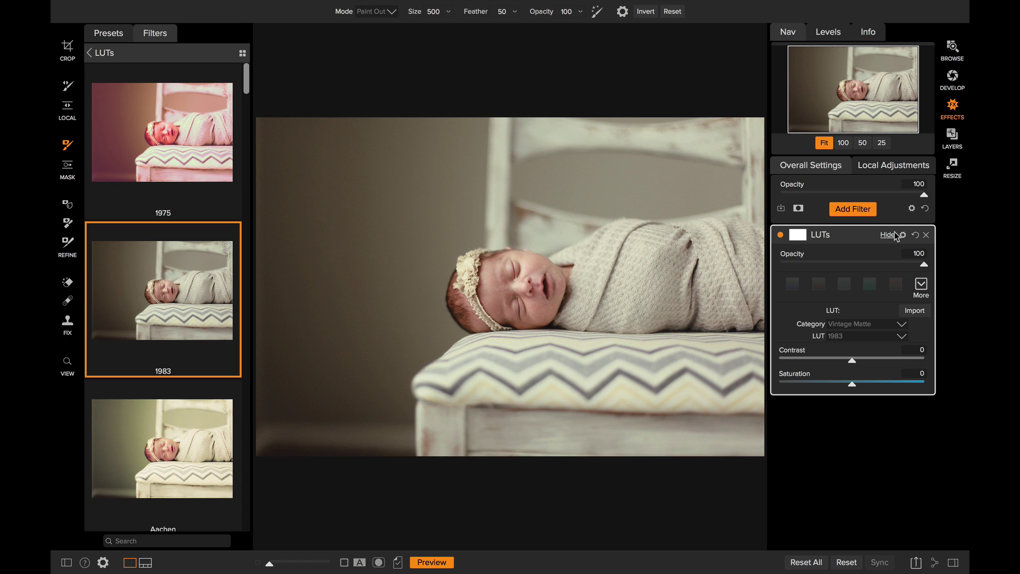
- In the LUTs import manager, select all six .cube files, including Fall Red, from the Desktop folder
click(915, 311)
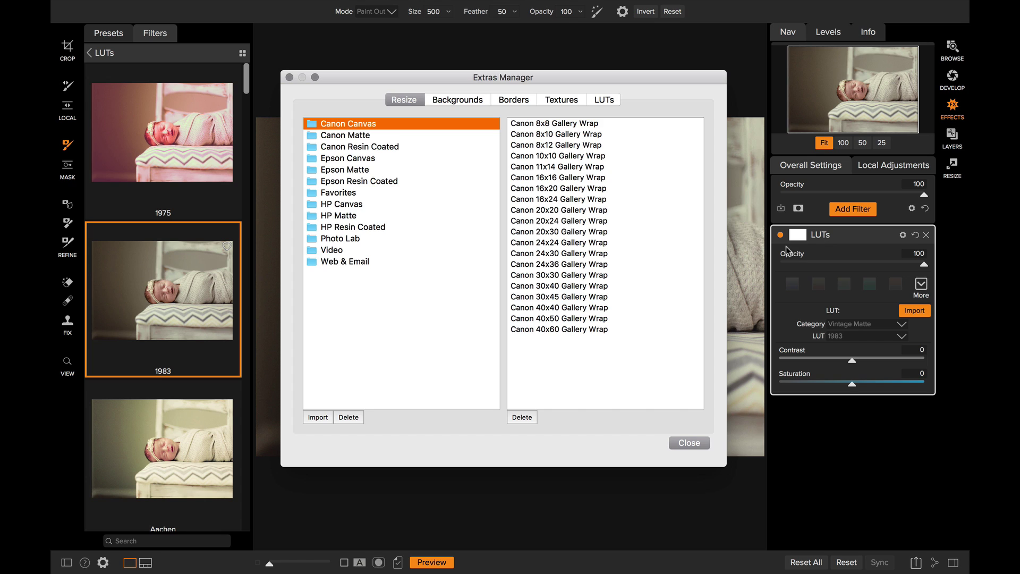
click(609, 101)
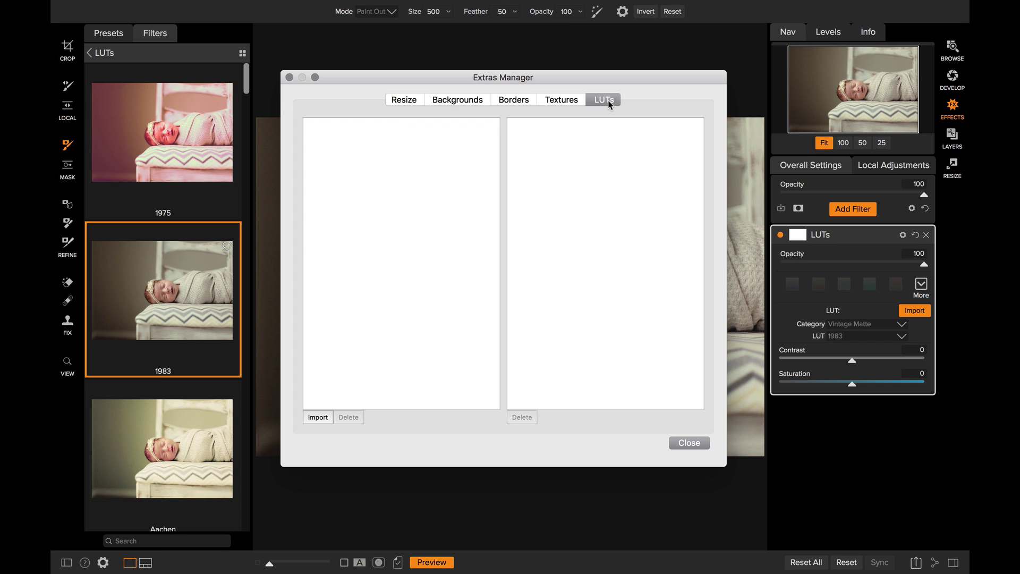
click(318, 418)
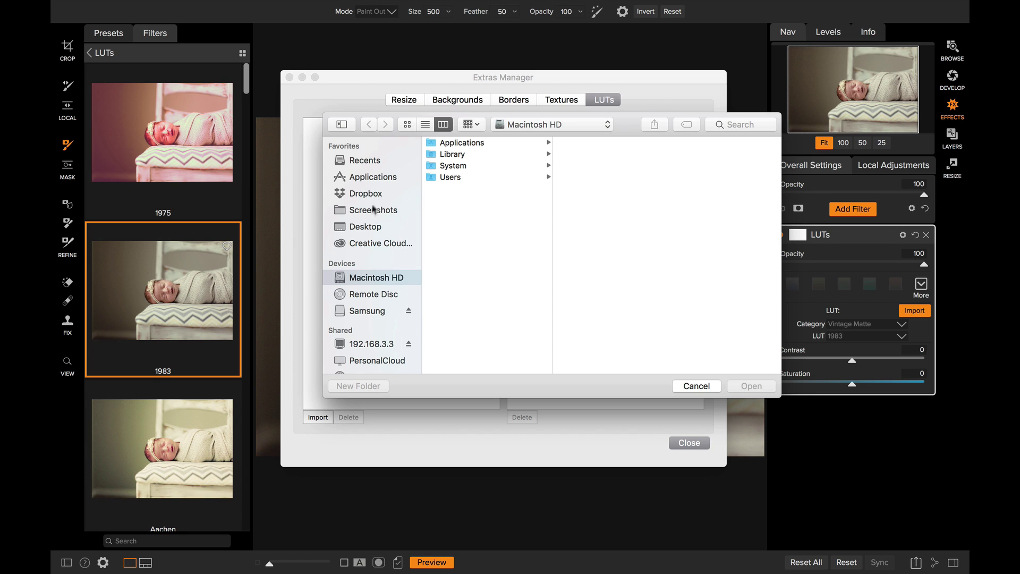
click(366, 227)
click(461, 145)
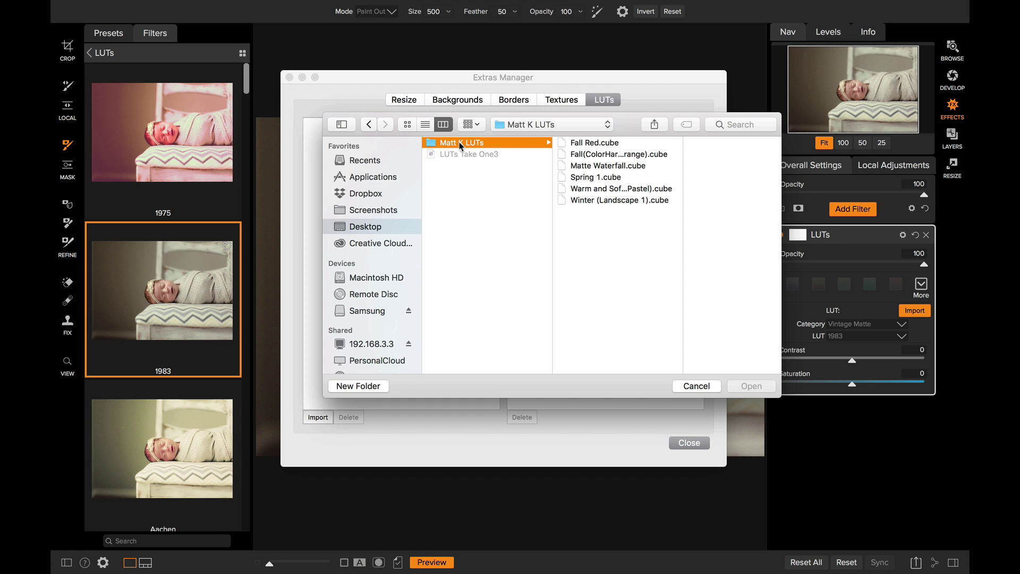
click(587, 143)
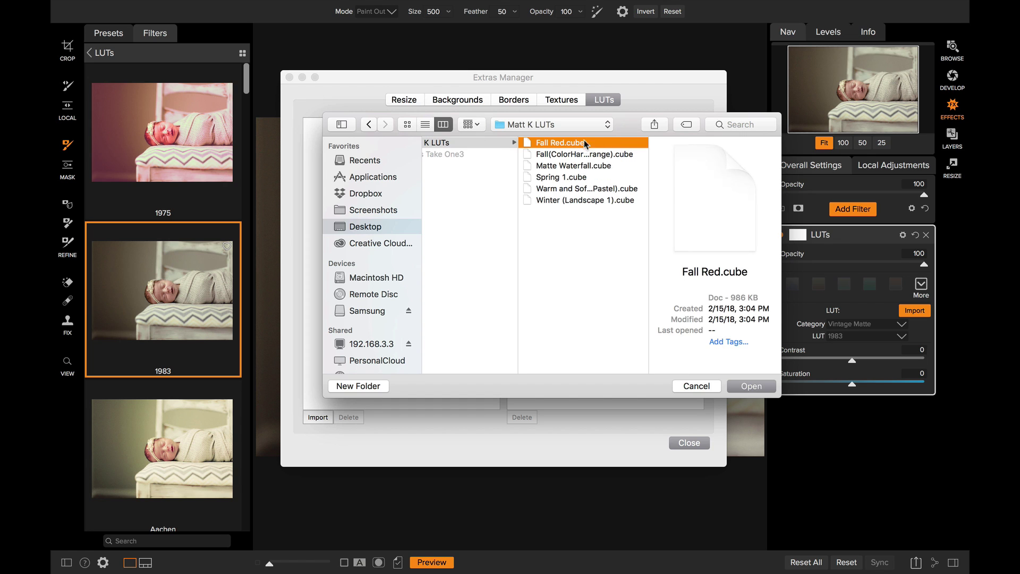
shift+click(588, 200)
click(750, 386)
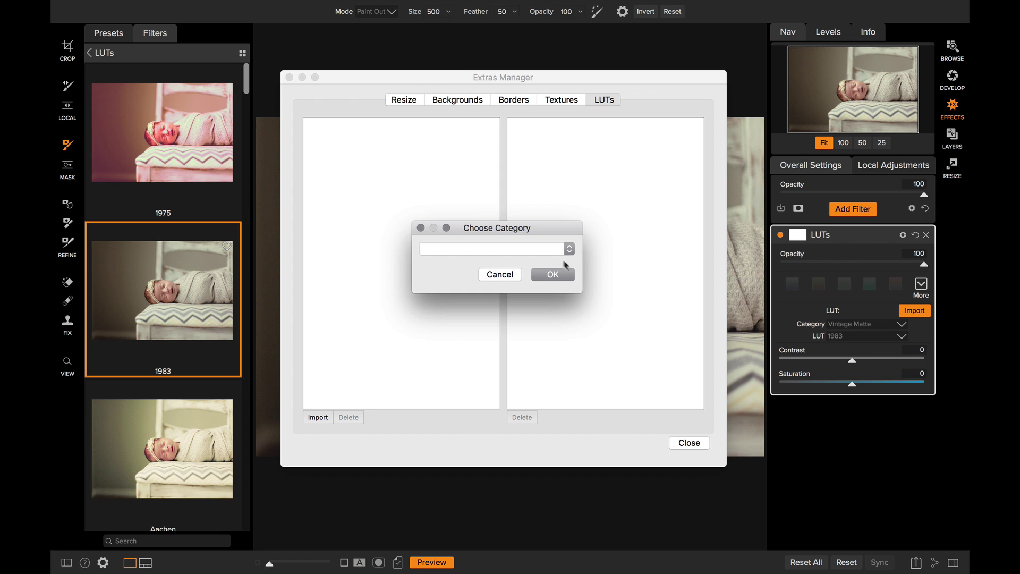
- File the imported LUTs under a new category named for their author and finish the import
click(565, 250)
click(525, 249)
text(Matt K LUTs)
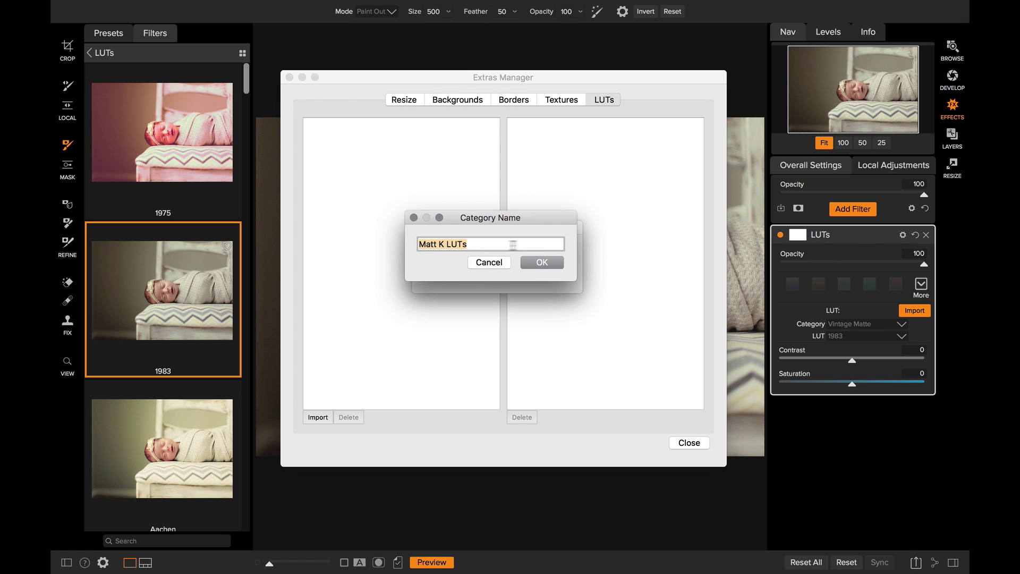
click(557, 259)
click(557, 276)
click(581, 311)
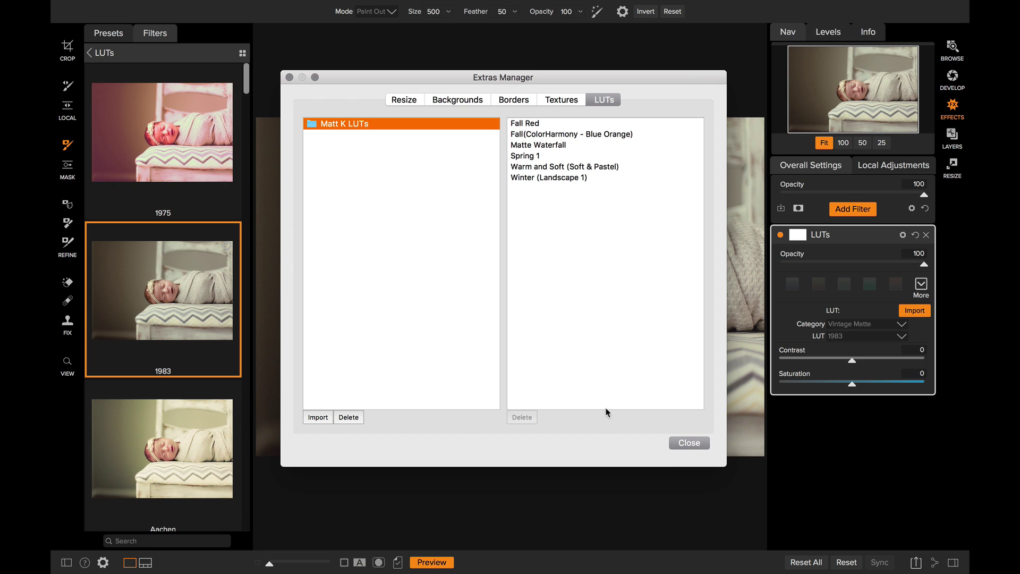
click(683, 444)
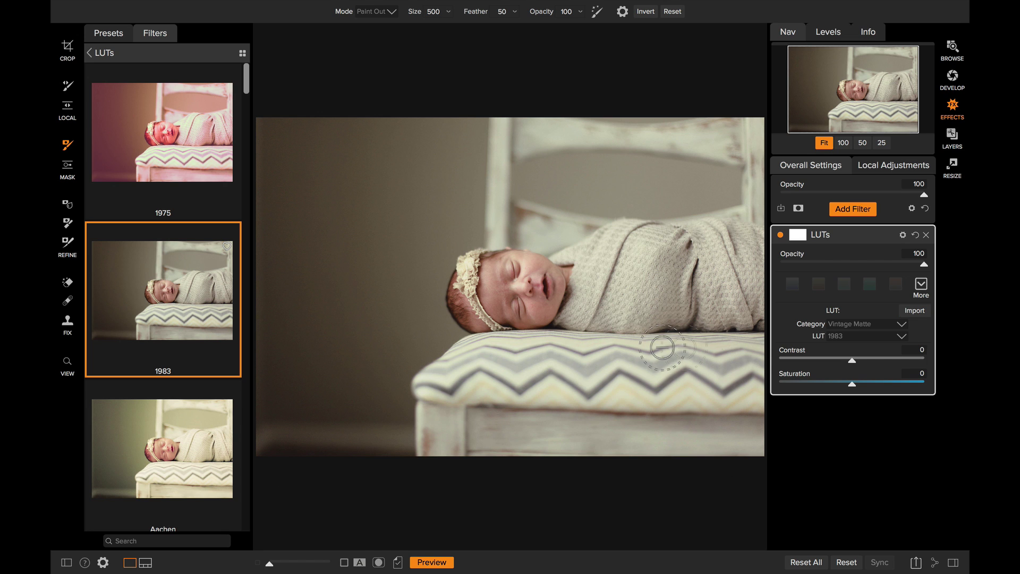
- Switch to the new custom category, choose Fall Red, and drag Saturation to -22
click(847, 324)
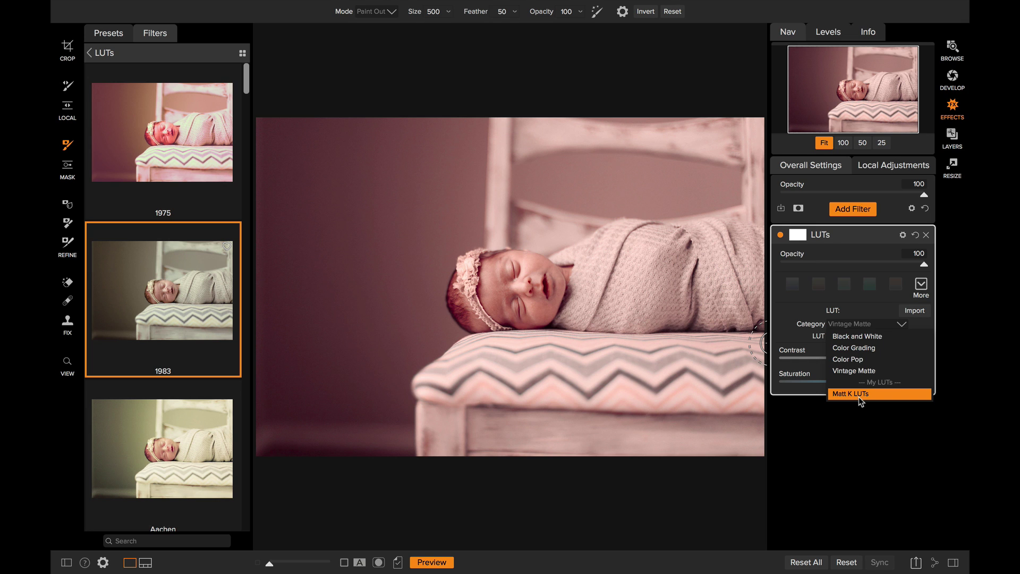
click(859, 395)
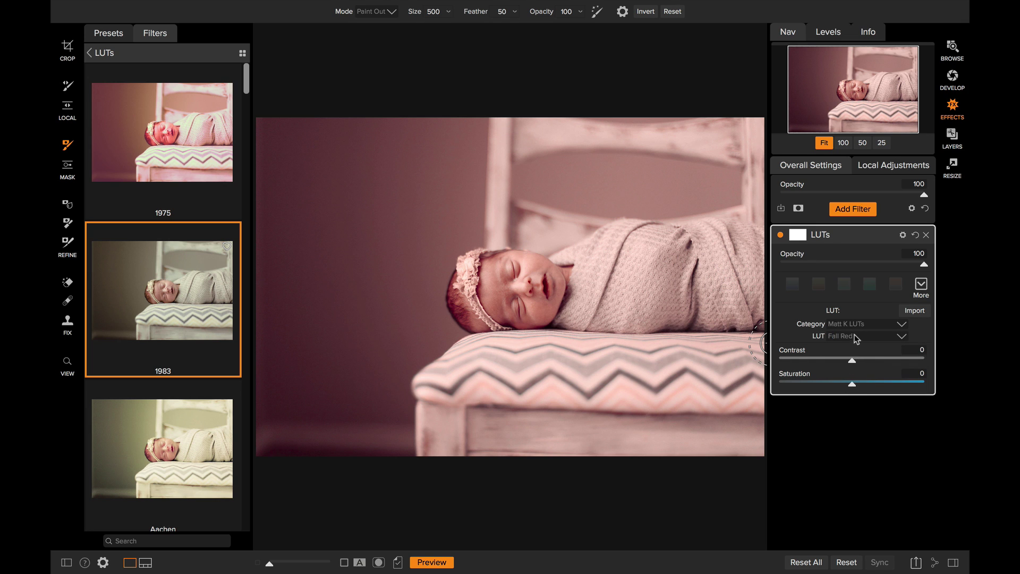
click(854, 336)
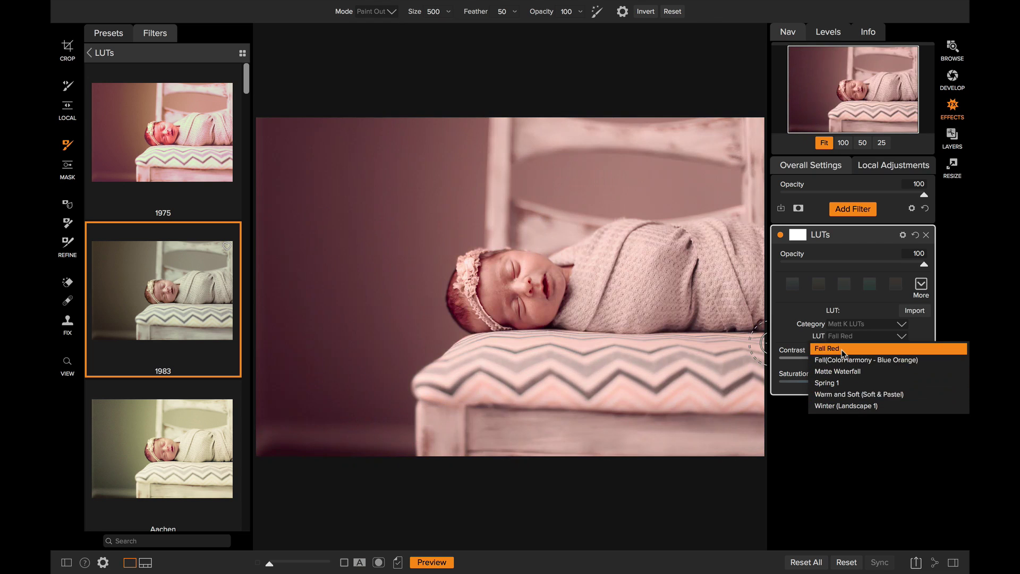
click(843, 352)
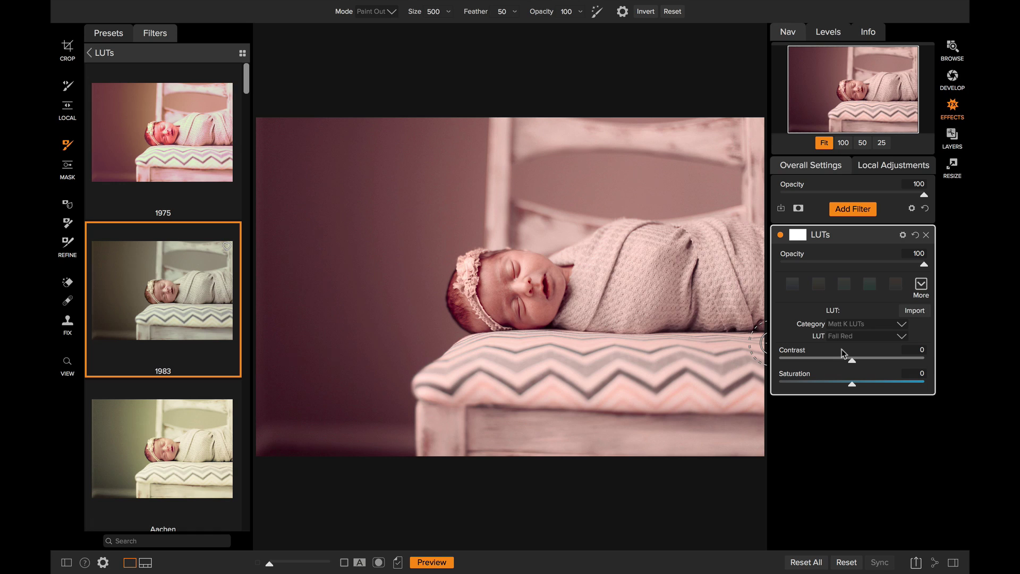
drag(852, 386, 821, 386)
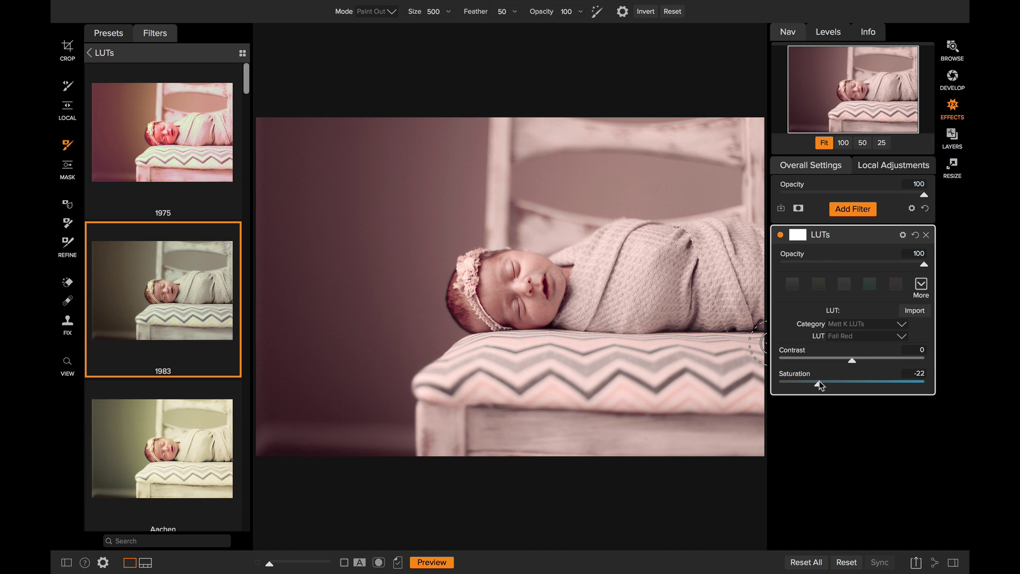